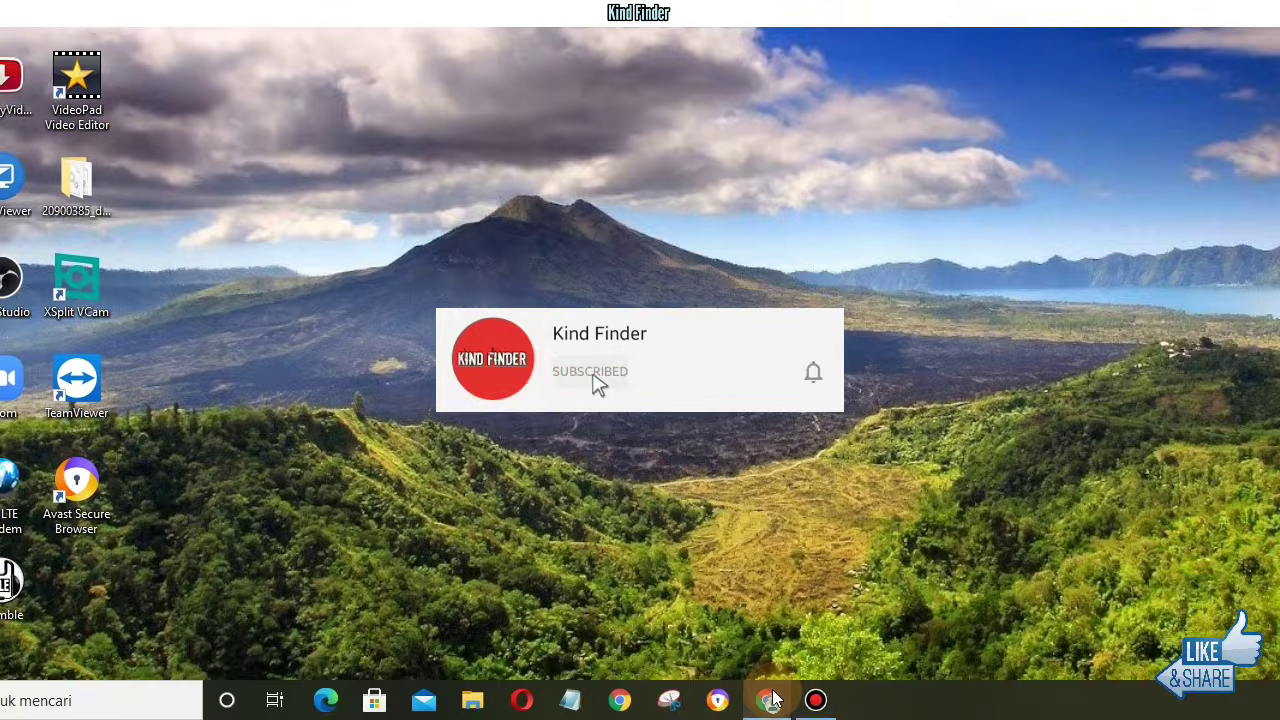
- Switch to Chrome and unpin the WA Web Plus for WhatsApp extension
{"action": "left_click", "coordinate": [772, 695]}
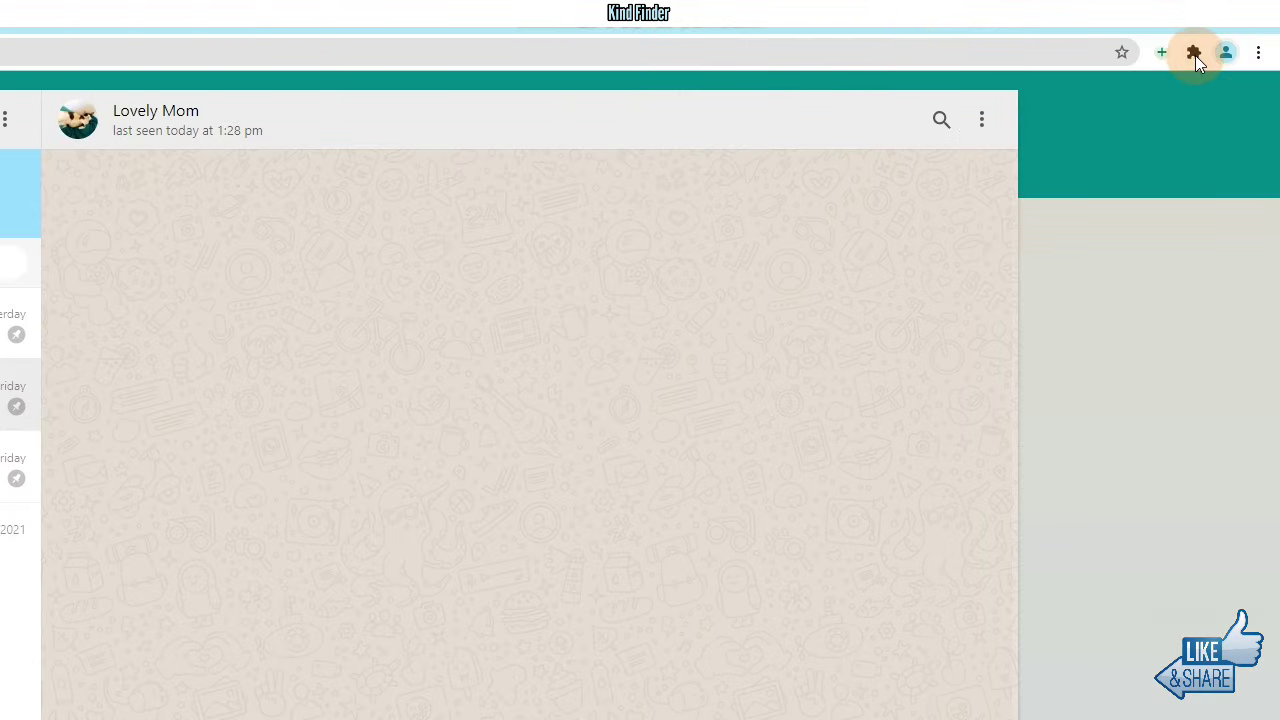
{"action": "left_click", "coordinate": [1194, 54]}
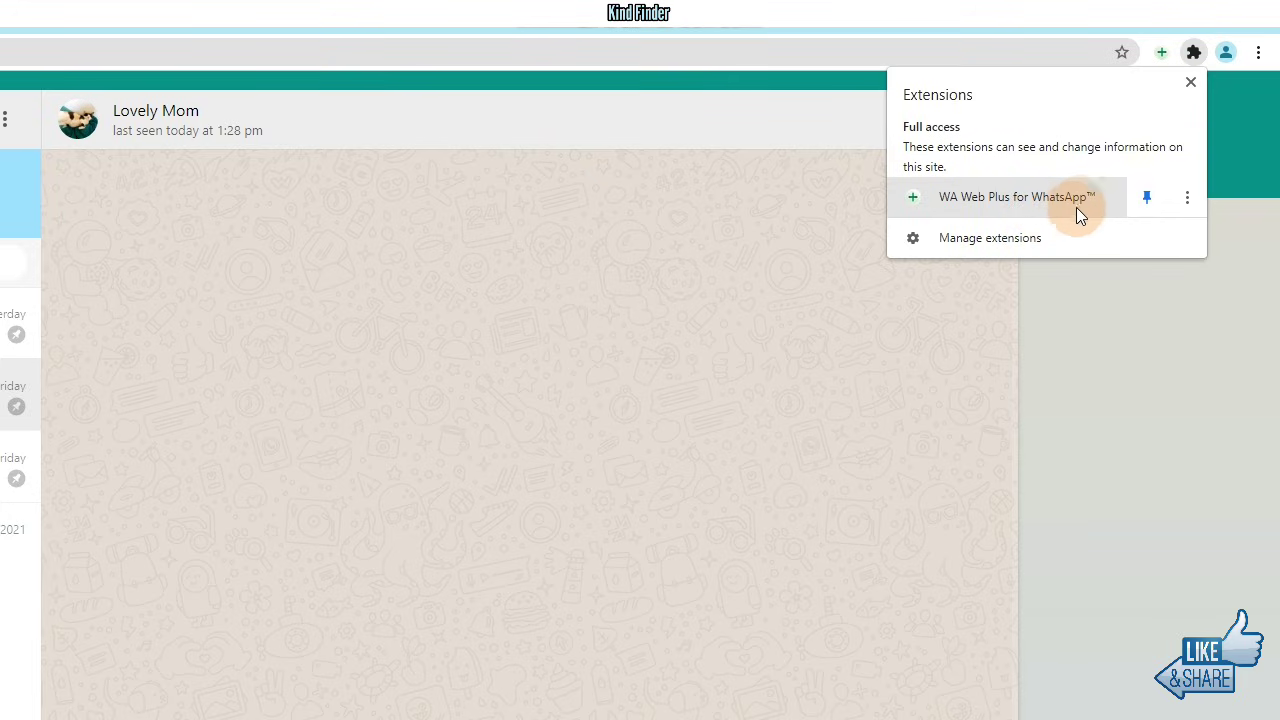
{"action": "left_click", "coordinate": [1145, 198]}
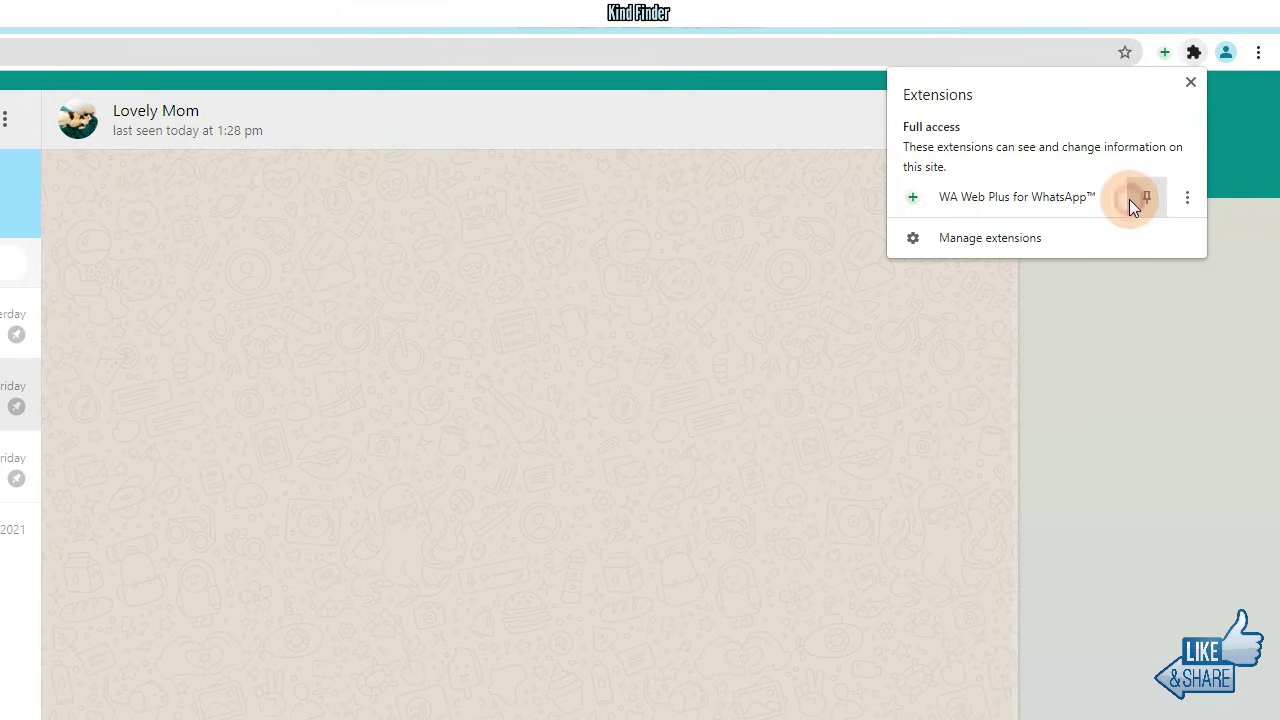
{"action": "left_click", "coordinate": [1194, 53]}
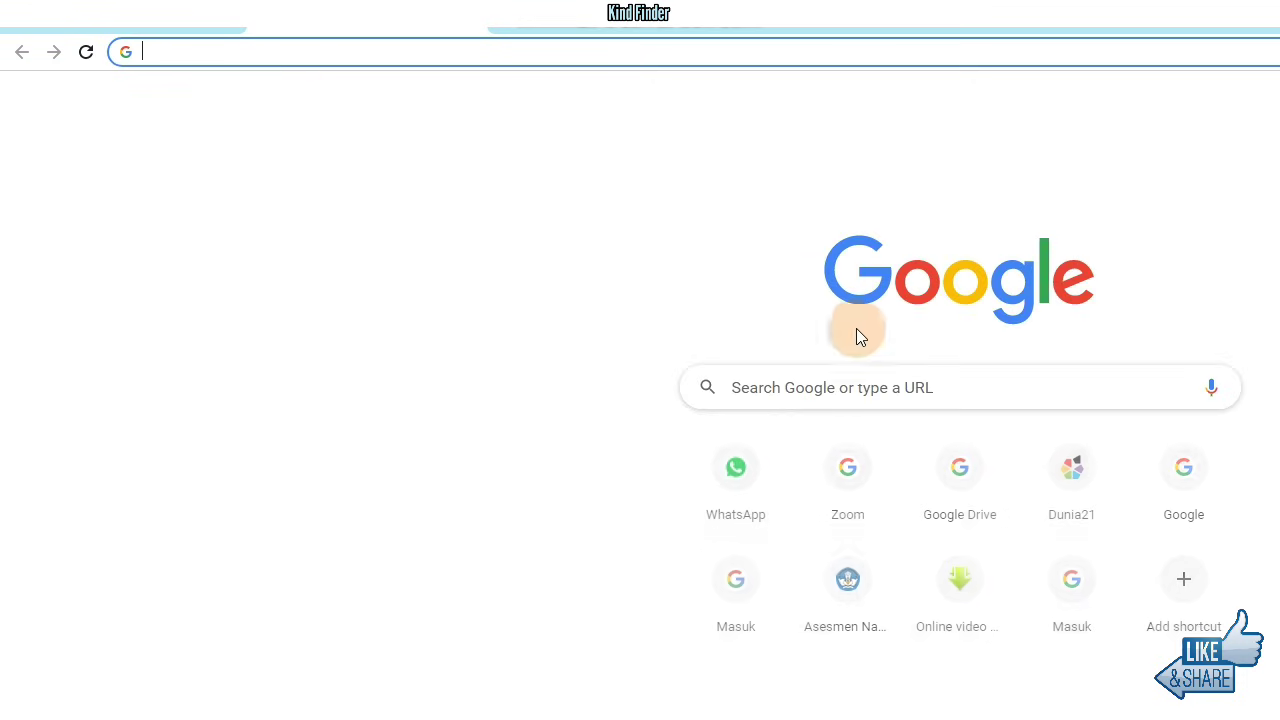
- Search Google for "wa web plus for whatsapp" and open the WA Web Plus for WhatsApp page in the Chrome Web Store
{"action": "left_click", "coordinate": [856, 386]}
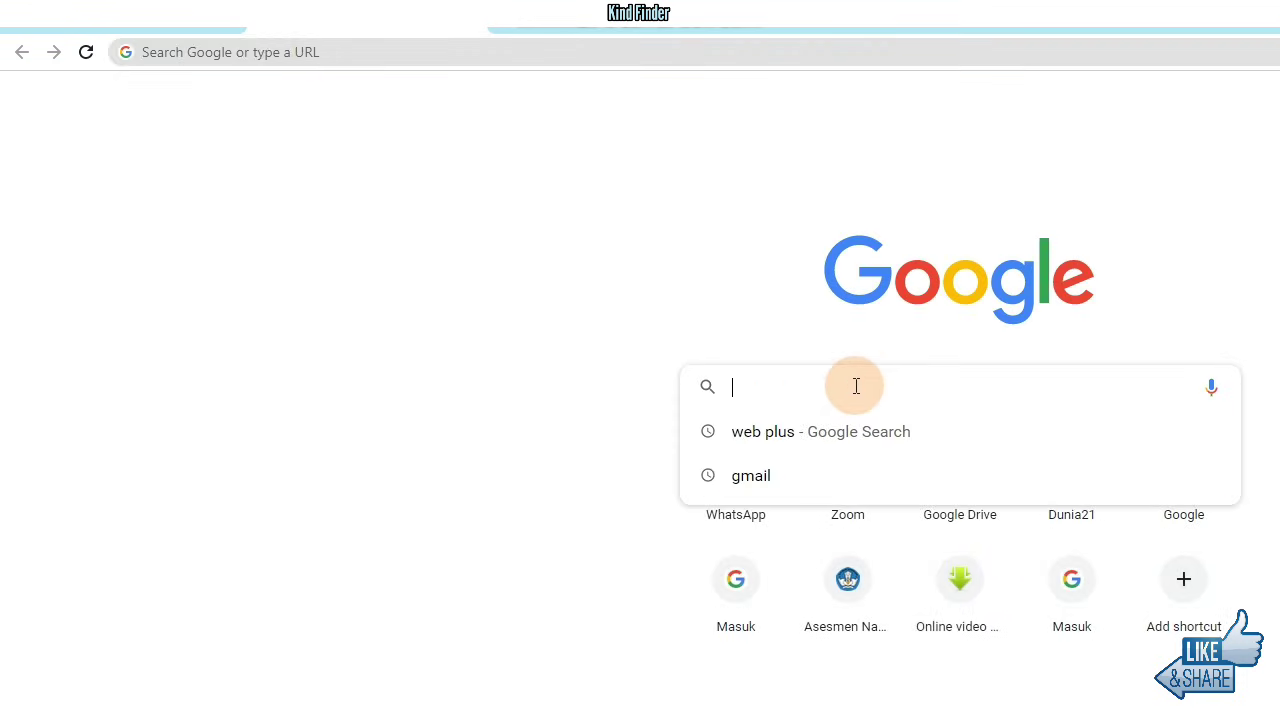
{"action": "type", "text": "wa we "}
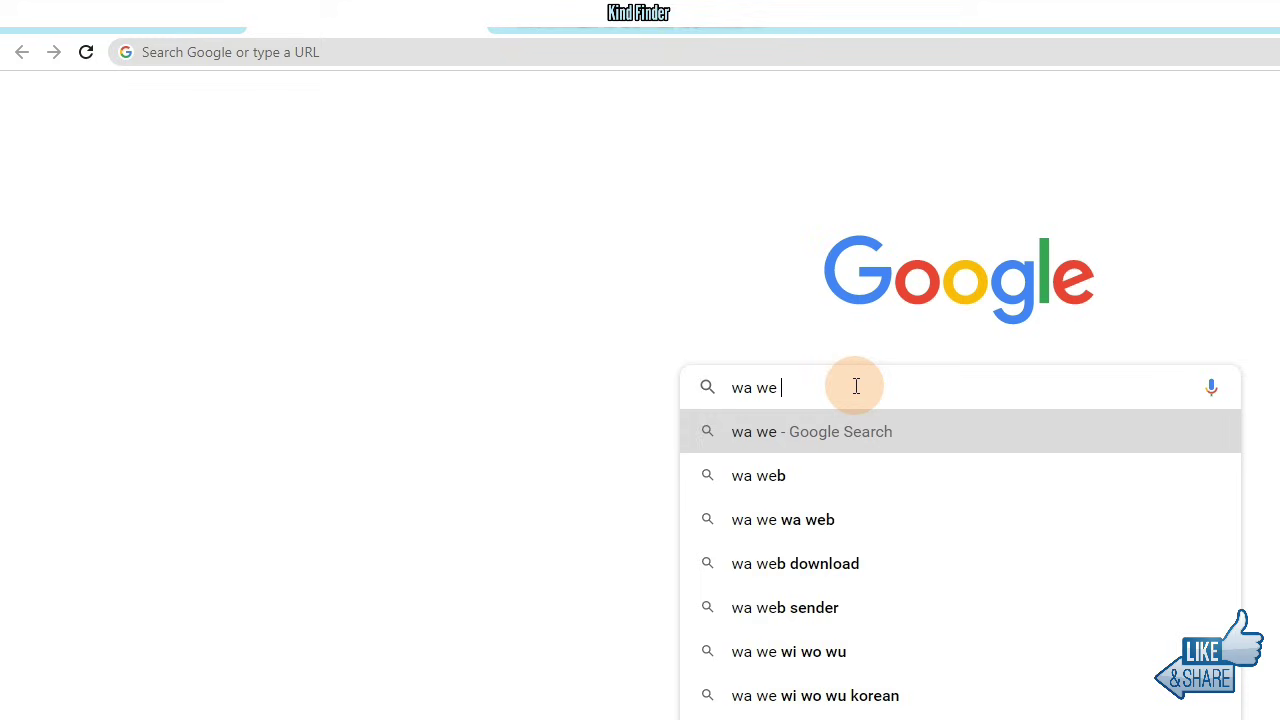
{"action": "type", "text": "b"}
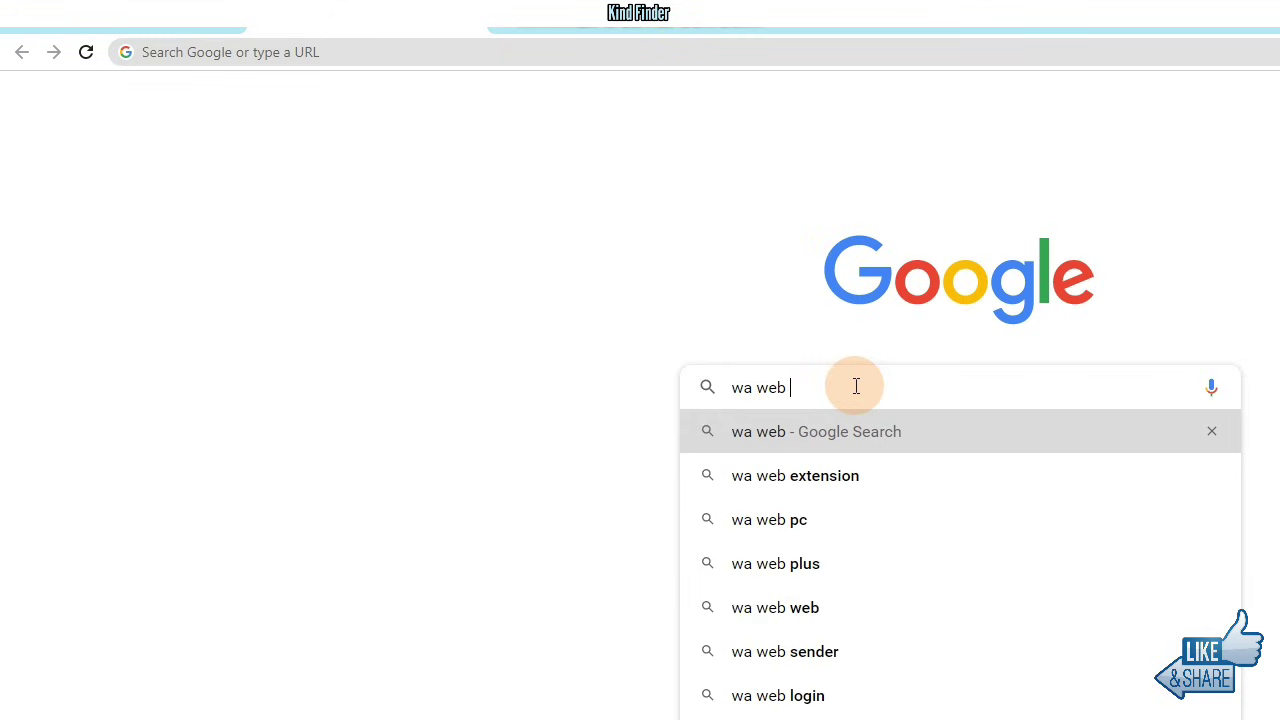
{"action": "type", "text": "plus"}
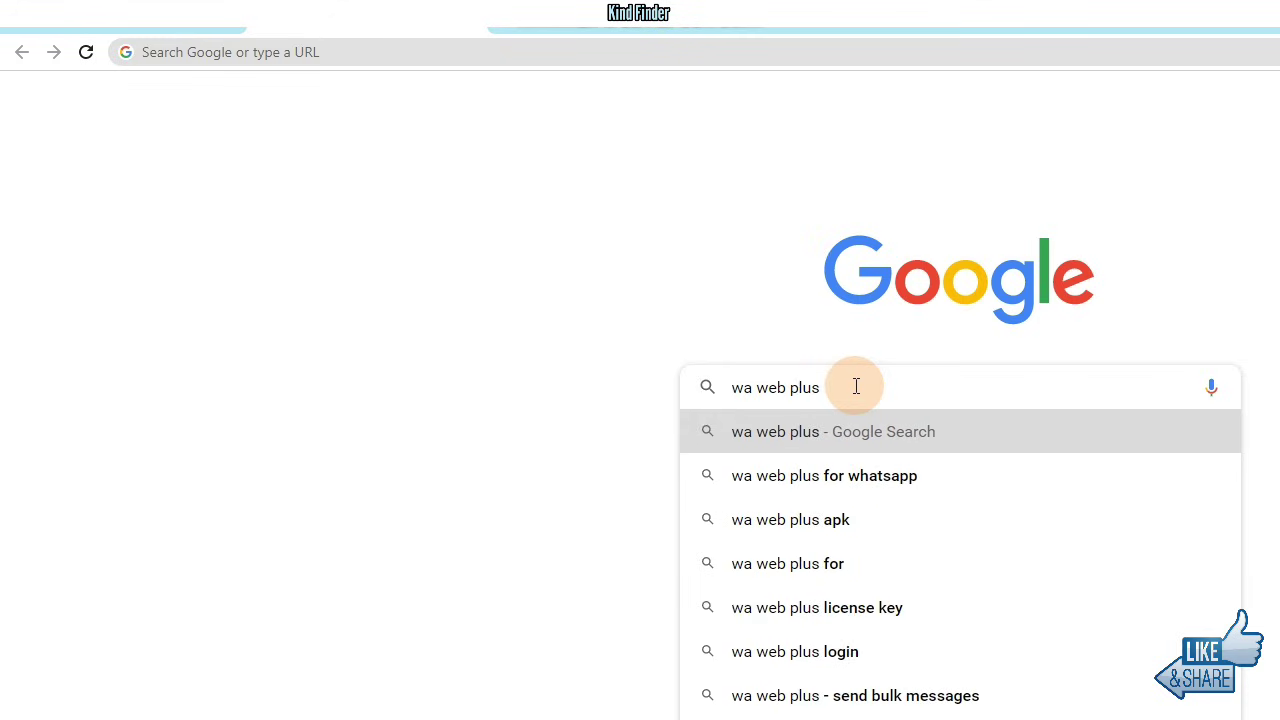
{"action": "left_click", "coordinate": [830, 472]}
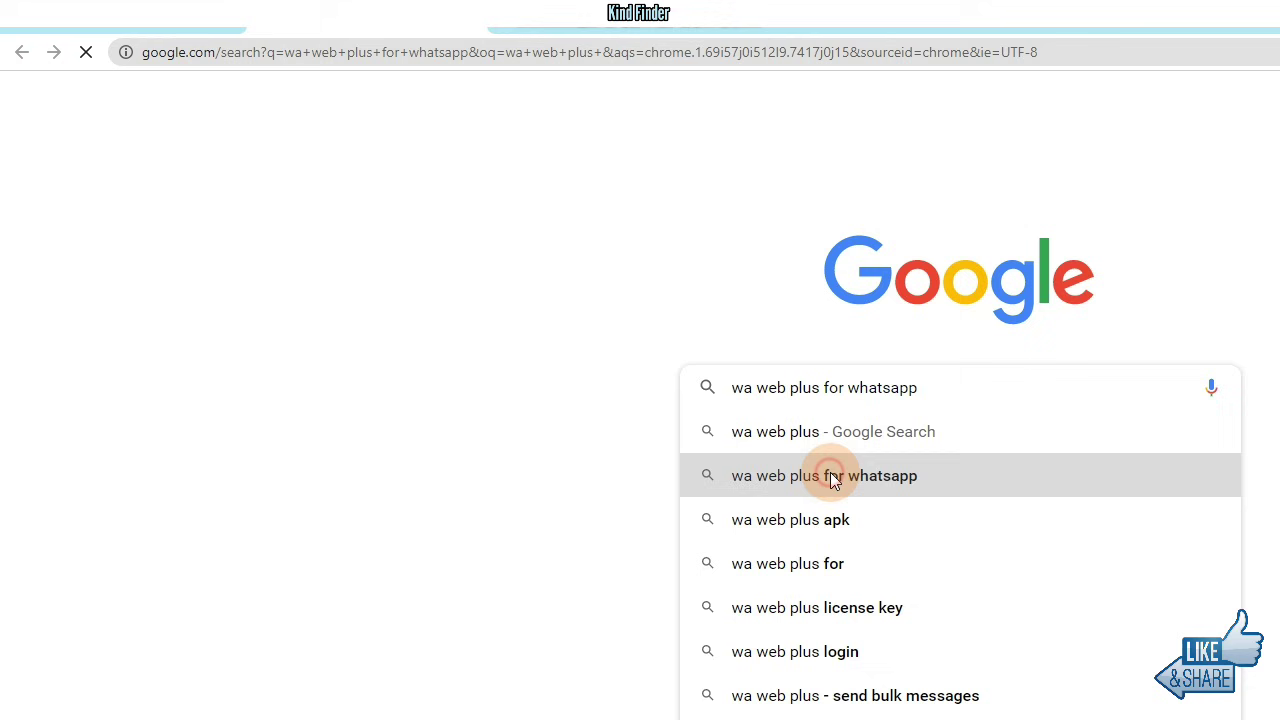
{"action": "scroll", "coordinate": [803, 481], "scroll_direction": "down", "scroll_amount": 1}
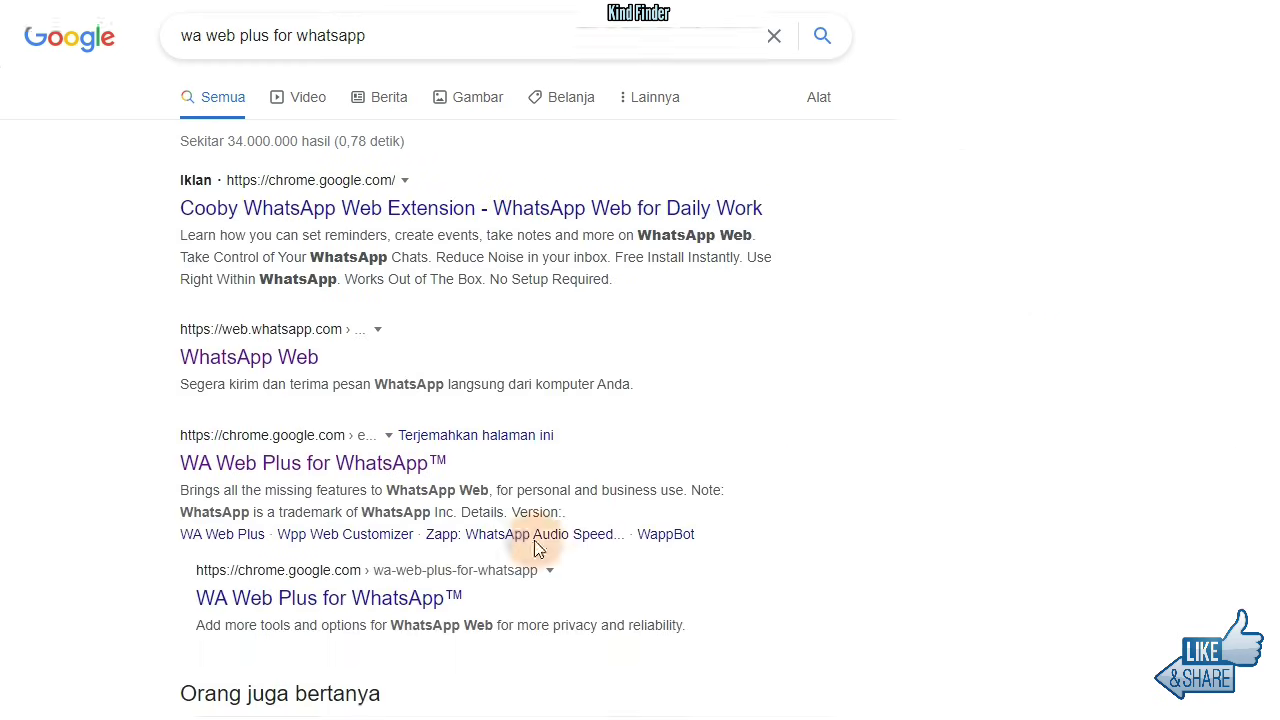
{"action": "left_click", "coordinate": [260, 440]}
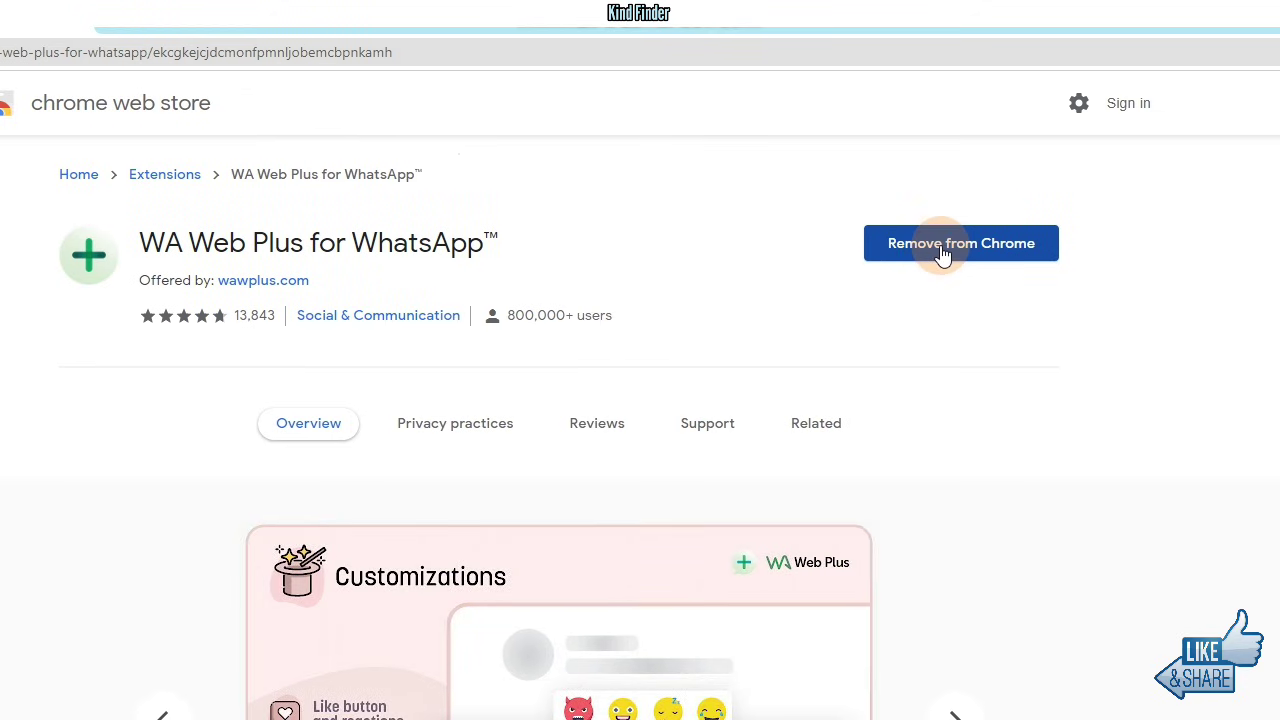
- Return to WhatsApp Web and pin the WA Web Plus for WhatsApp extension
{"action": "left_click", "coordinate": [125, 25]}
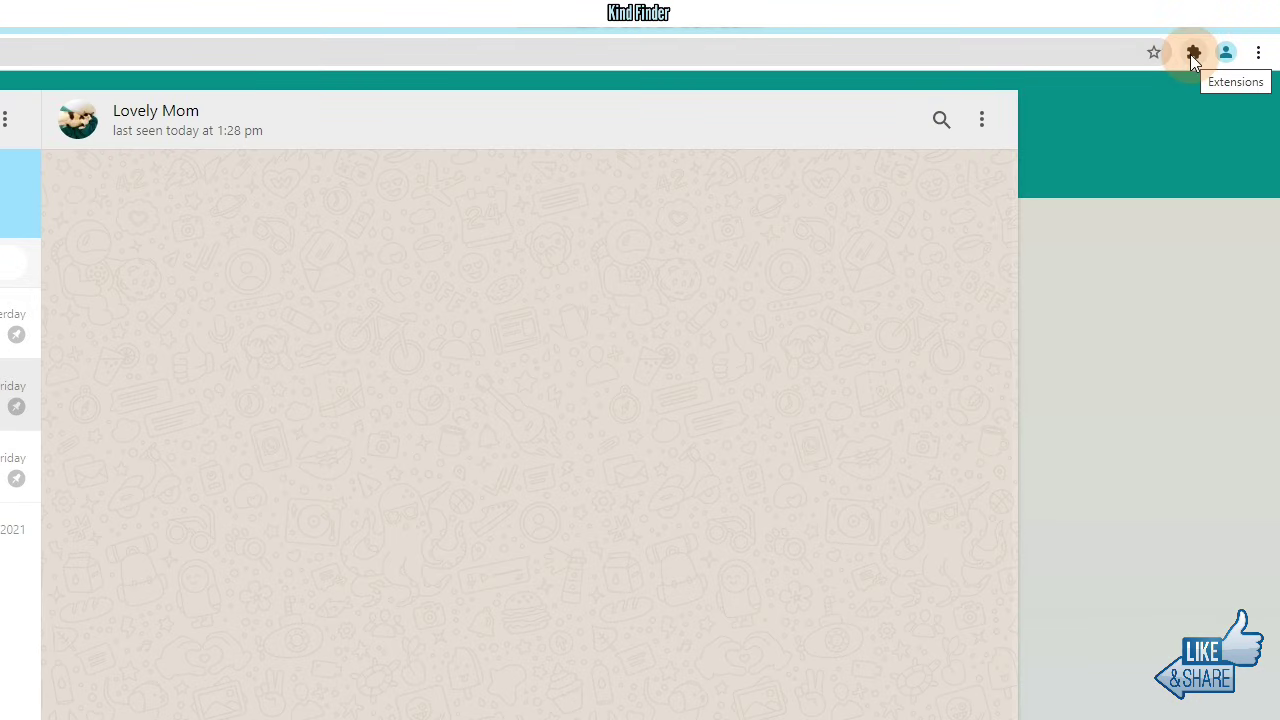
{"action": "left_click", "coordinate": [1192, 54]}
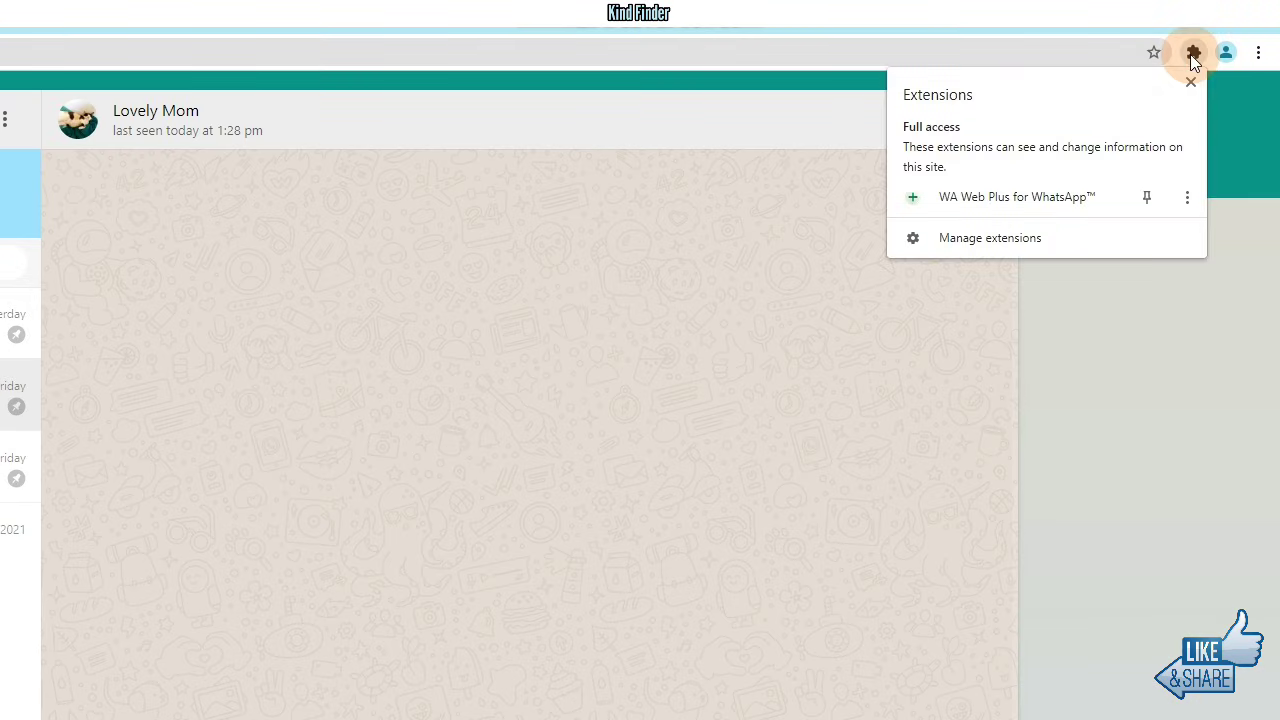
{"action": "left_click", "coordinate": [1147, 198]}
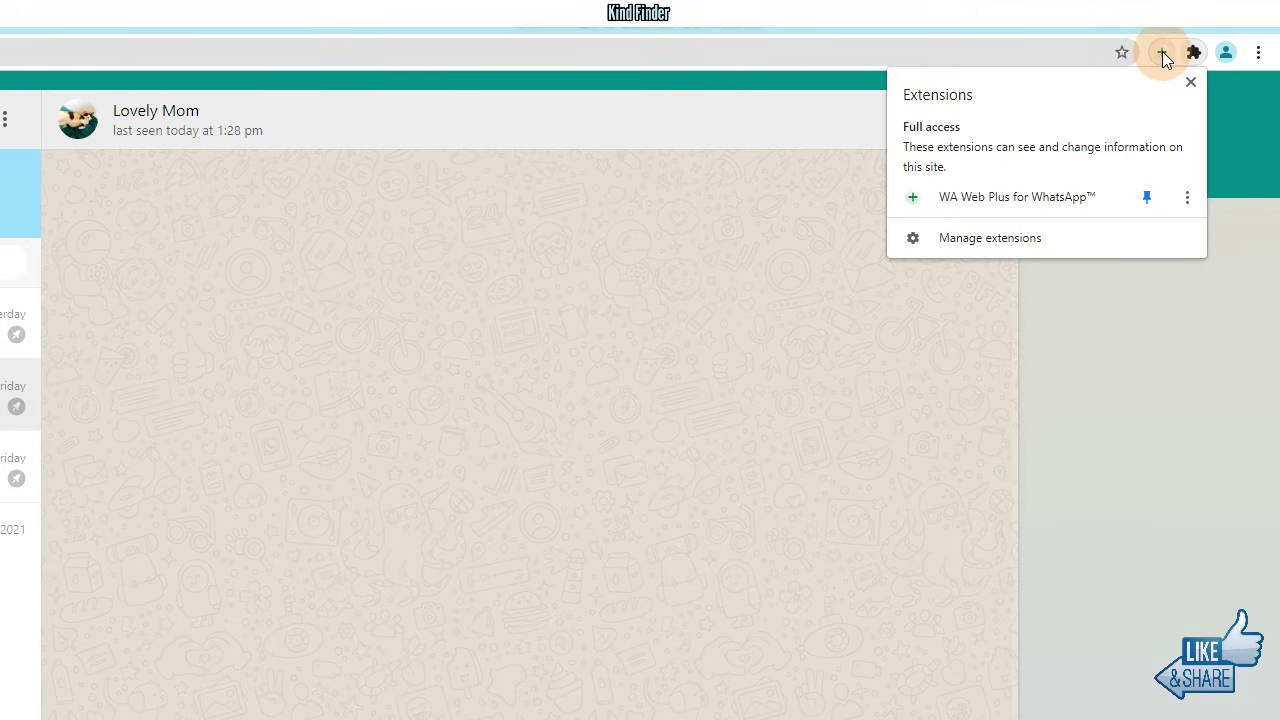
- Open the WA Web Plus settings, dismiss the review request and enable the "Restore deleted messages" privacy option
{"action": "left_click", "coordinate": [1162, 51]}
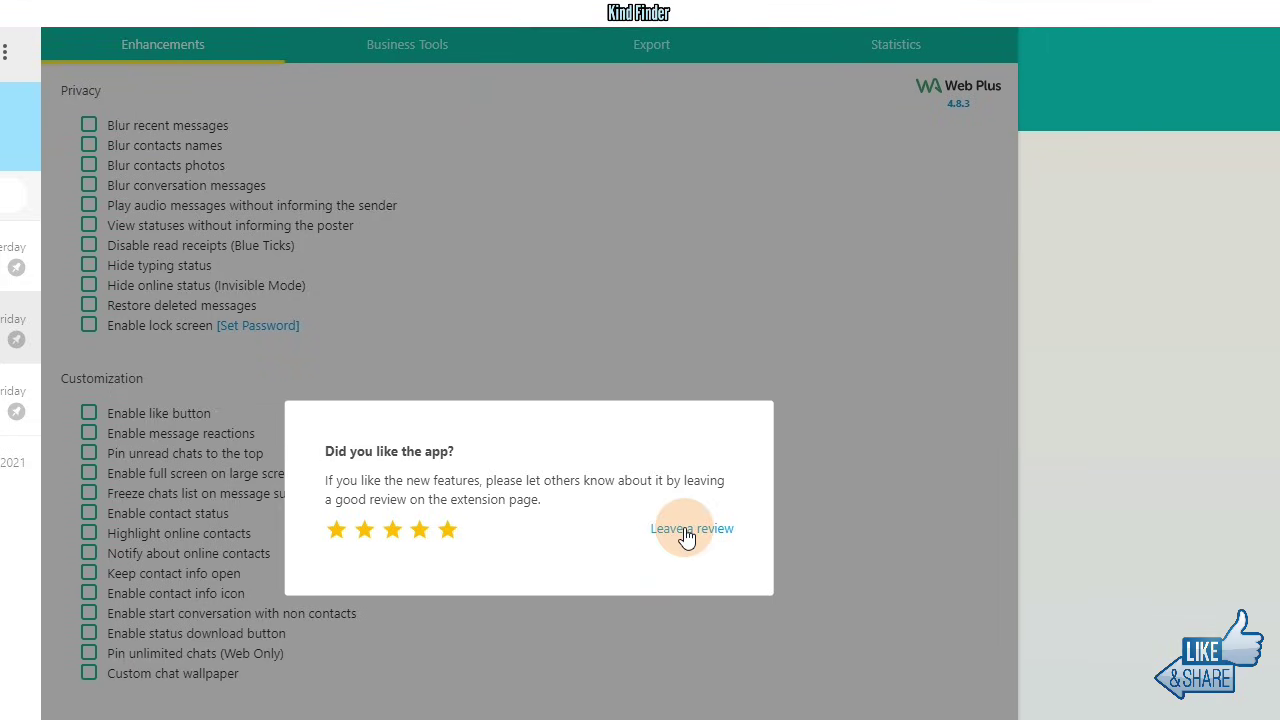
{"action": "left_click", "coordinate": [943, 329]}
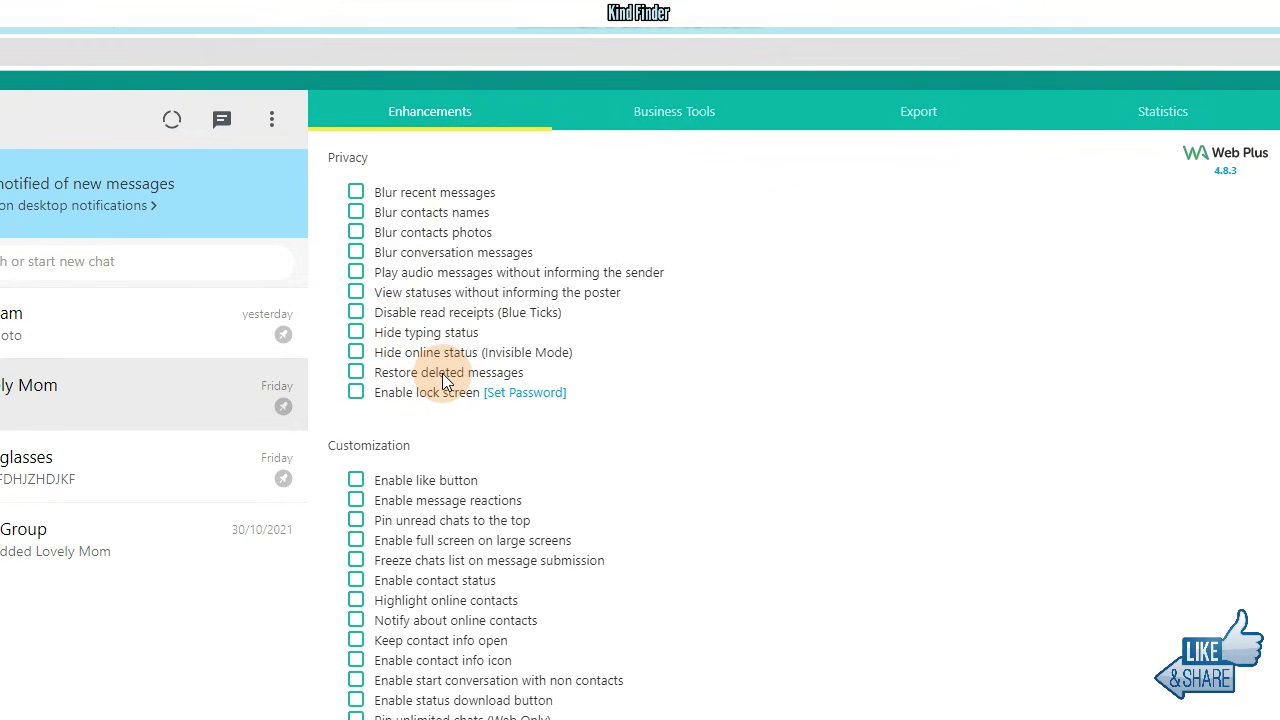
{"action": "left_click", "coordinate": [355, 374]}
{"action": "scroll", "coordinate": [380, 460], "scroll_direction": "down", "scroll_amount": 1}
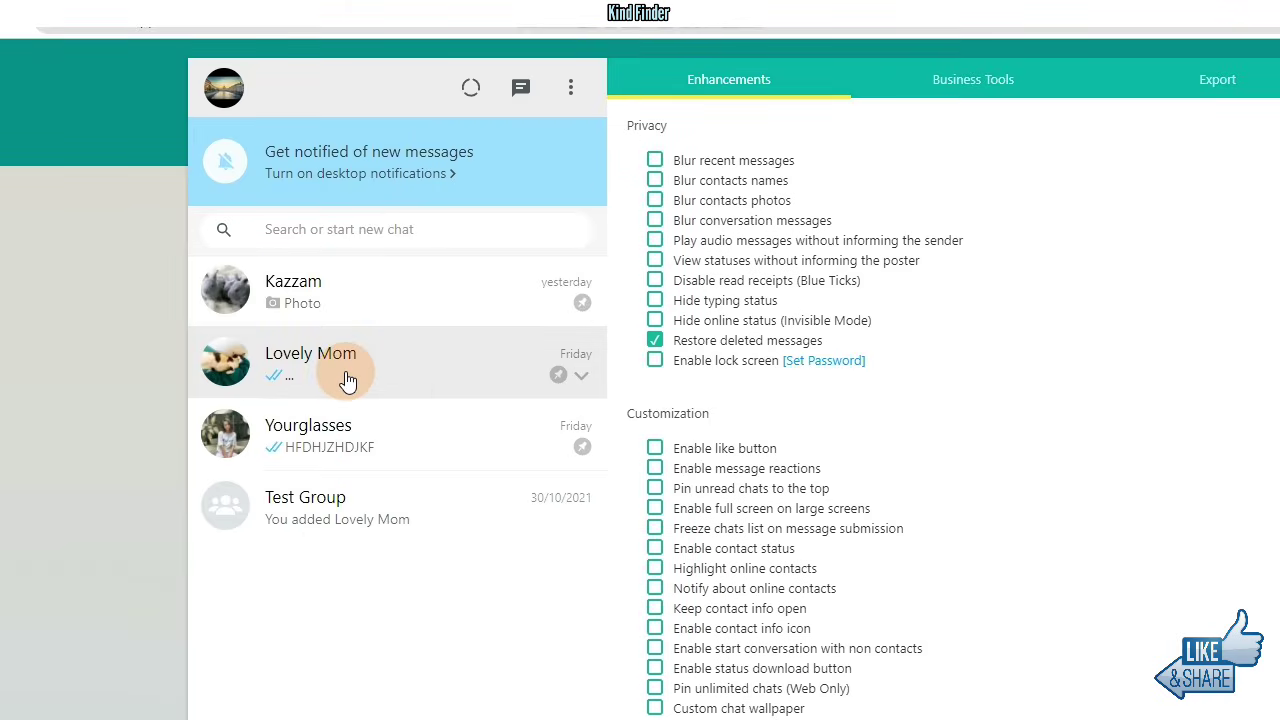
- Open the first pinned chat and delete Monday's link message and yesterday's photo message
{"action": "left_click", "coordinate": [387, 293]}
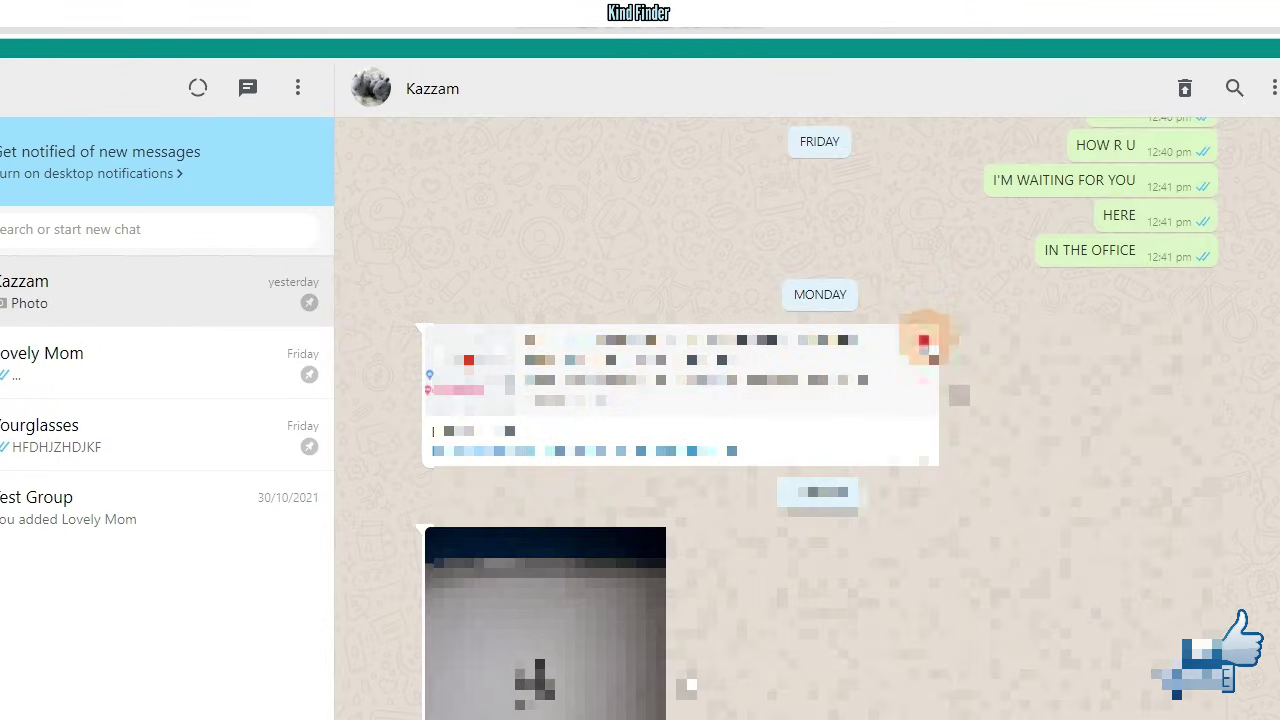
{"action": "left_click", "coordinate": [925, 341]}
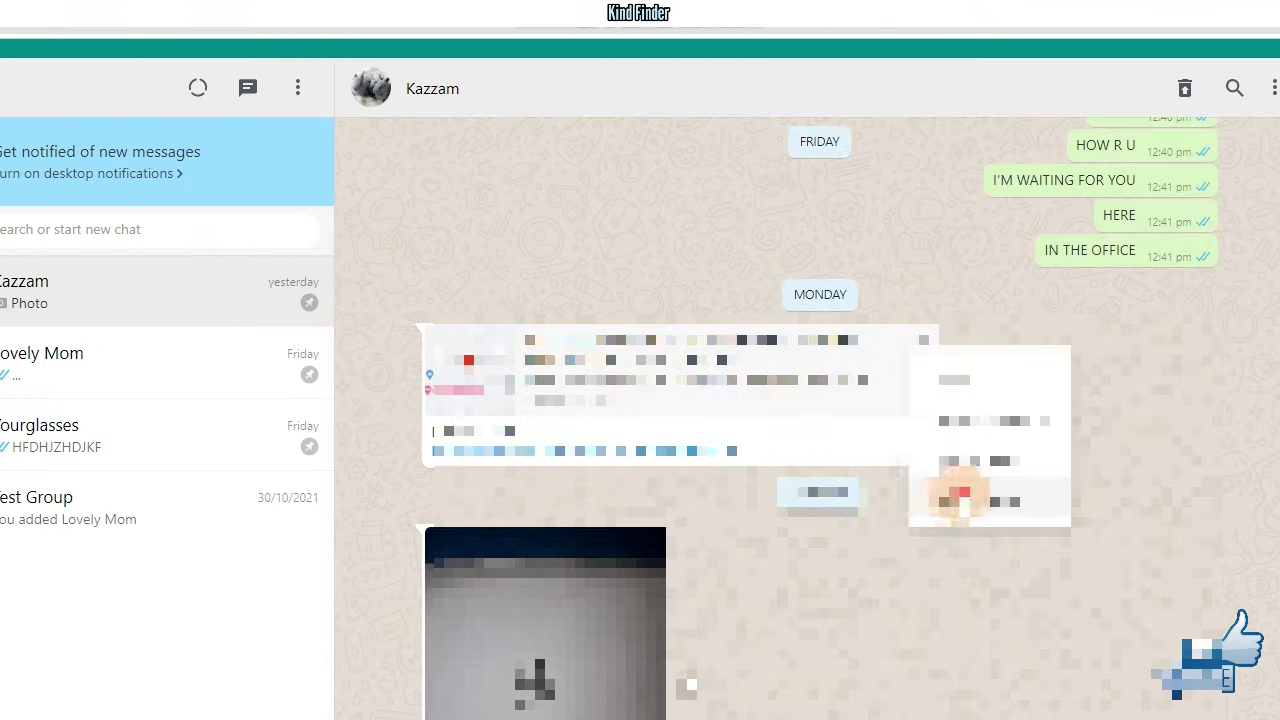
{"action": "left_click", "coordinate": [951, 500]}
{"action": "left_click", "coordinate": [712, 533]}
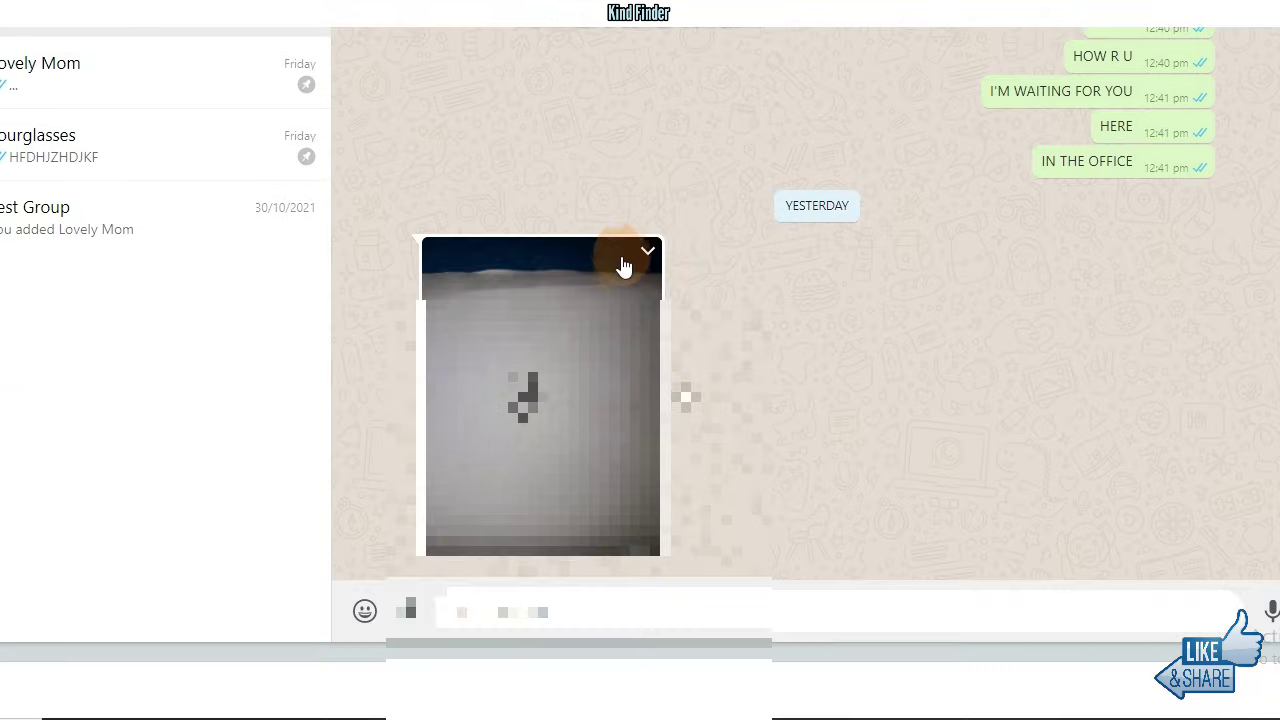
{"action": "left_click", "coordinate": [648, 396]}
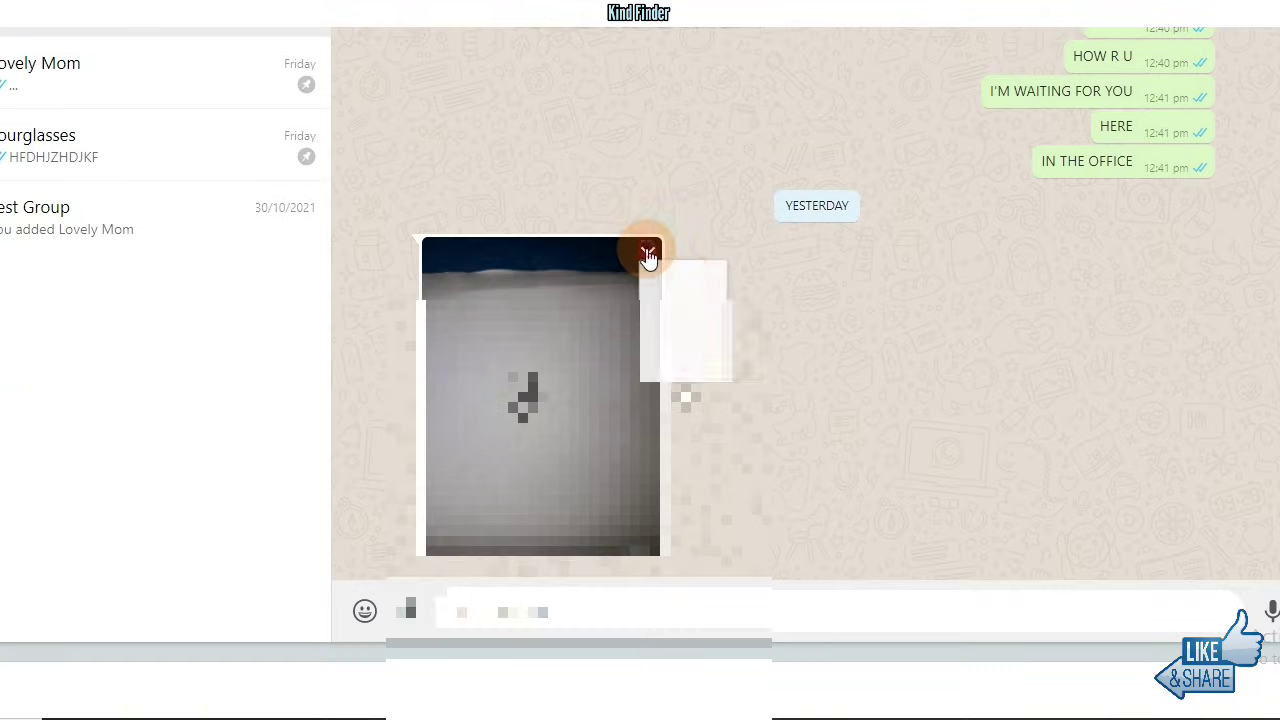
{"action": "left_click", "coordinate": [727, 448]}
{"action": "left_click", "coordinate": [723, 257]}
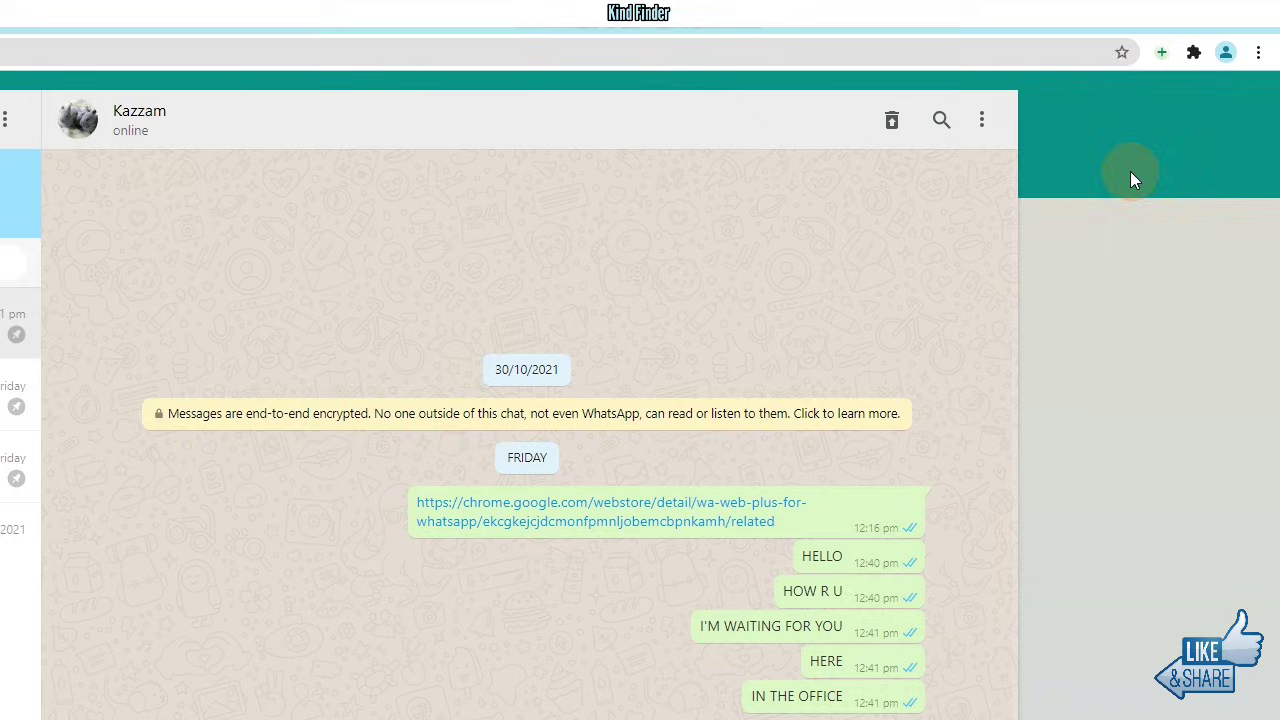
- Restore the chat's deleted messages and send the message "what was that?" to the contact
{"action": "left_click", "coordinate": [893, 122]}
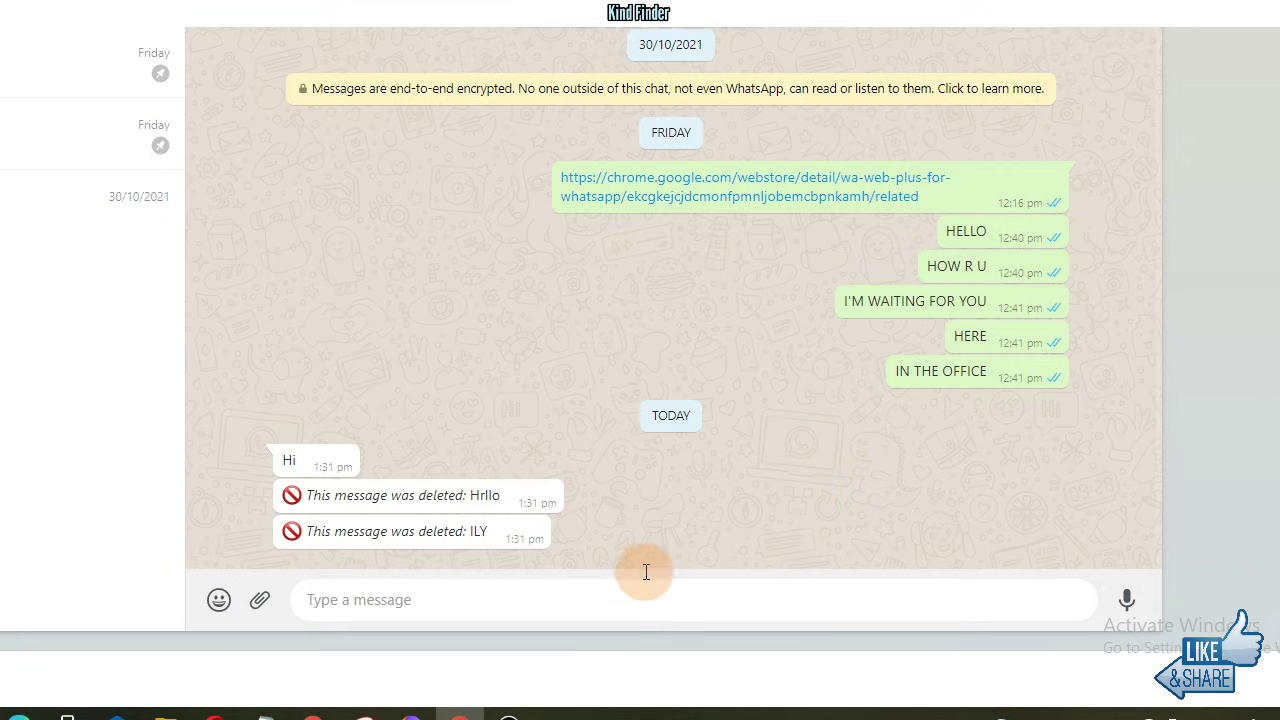
{"action": "type", "text": "what "}
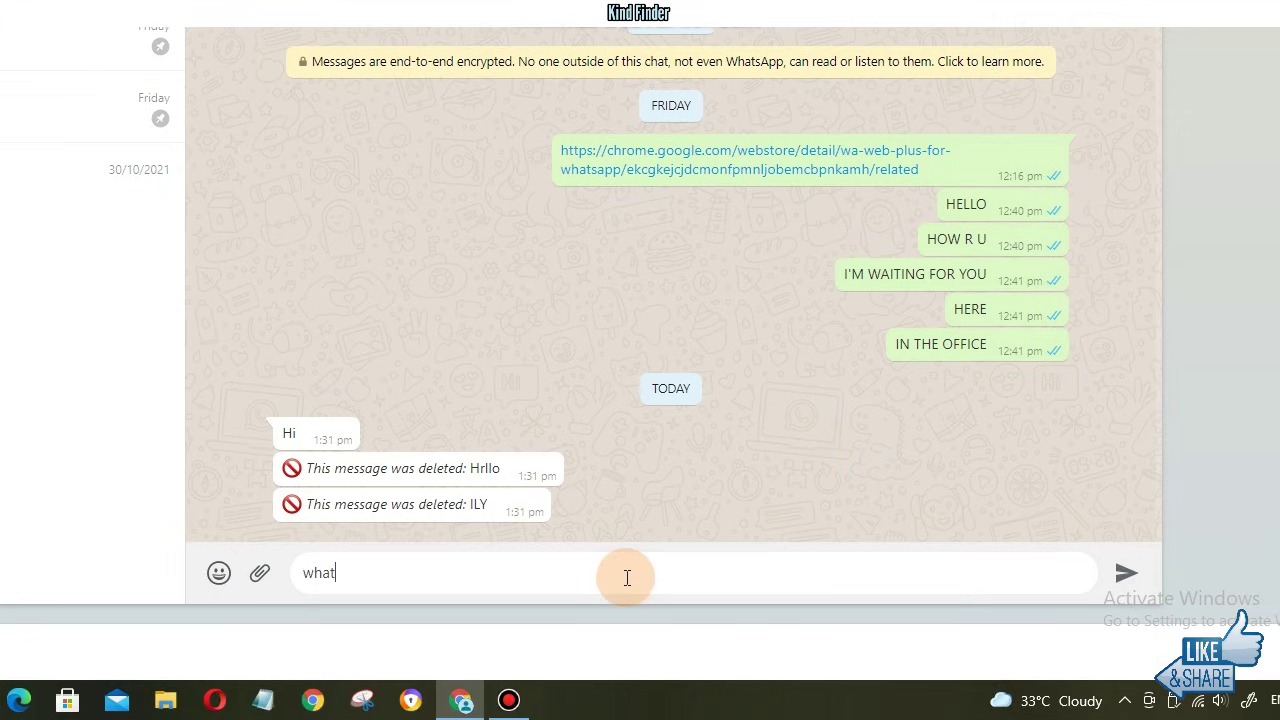
{"action": "type", "text": "was that?"}
{"action": "key", "text": "Return"}
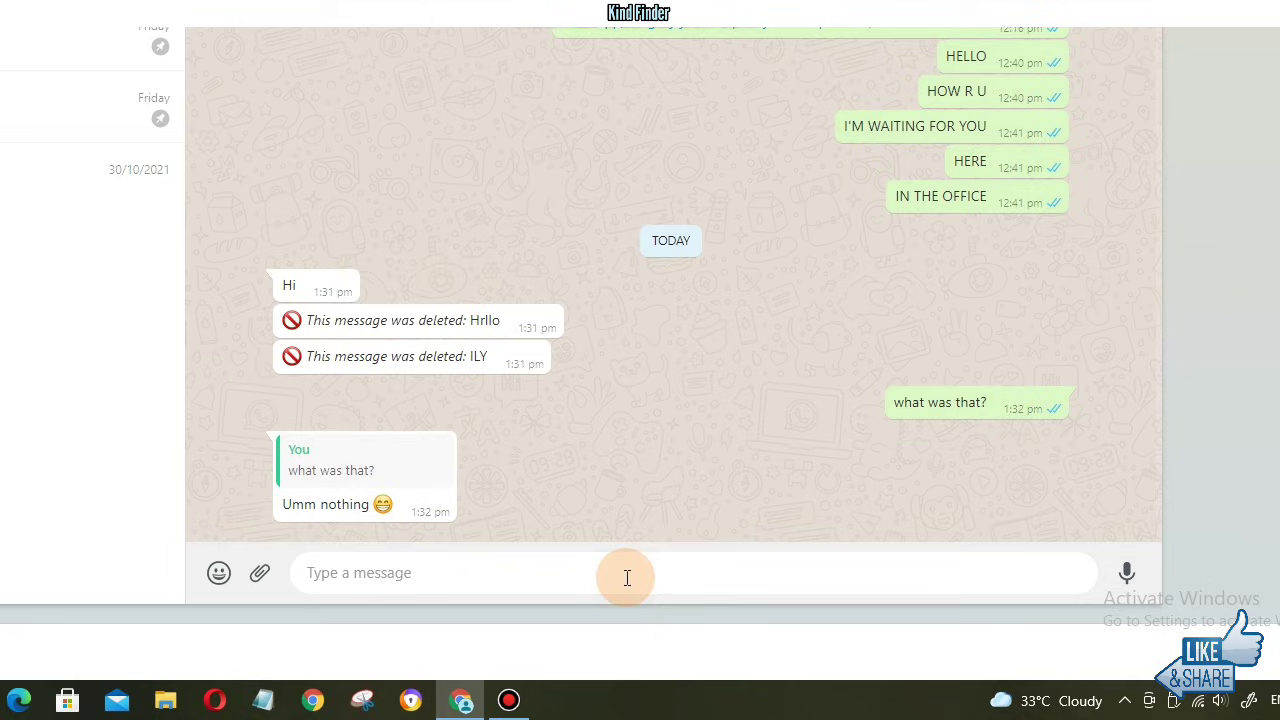
- Send the message "u lie" in the same chat
{"action": "type", "text": "u l"}
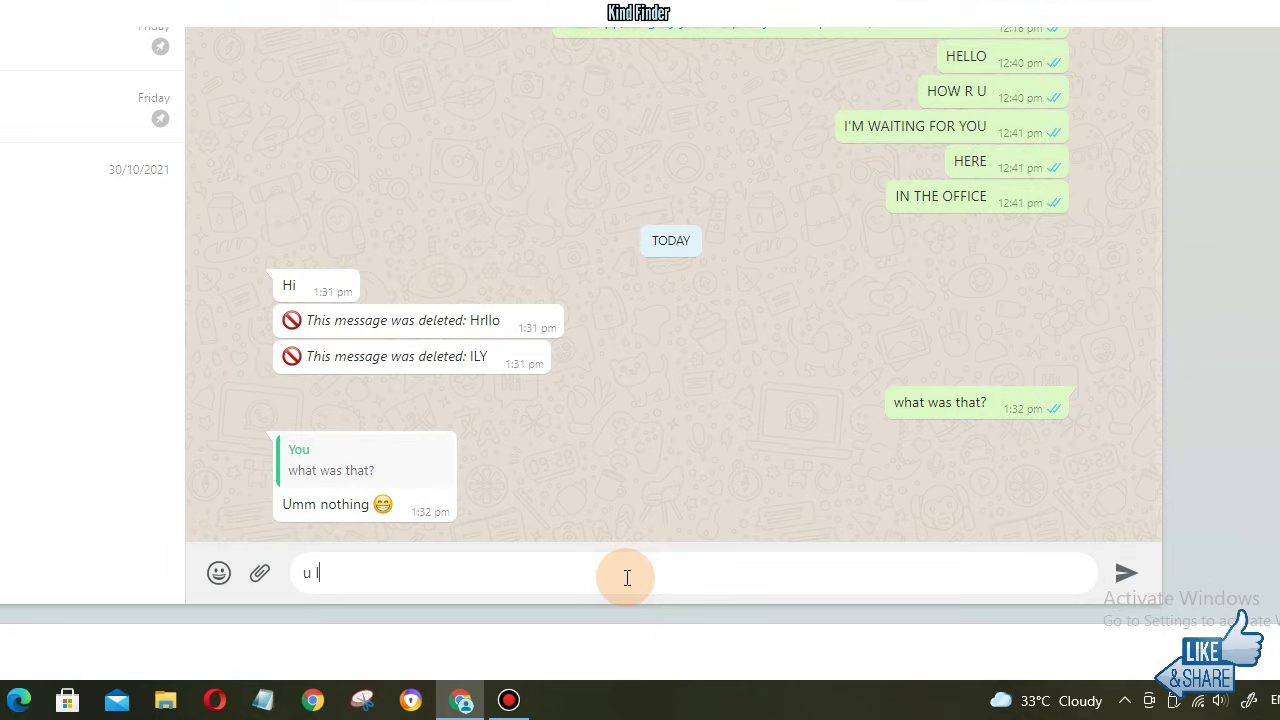
{"action": "type", "text": "ie"}
{"action": "key", "text": "Return"}
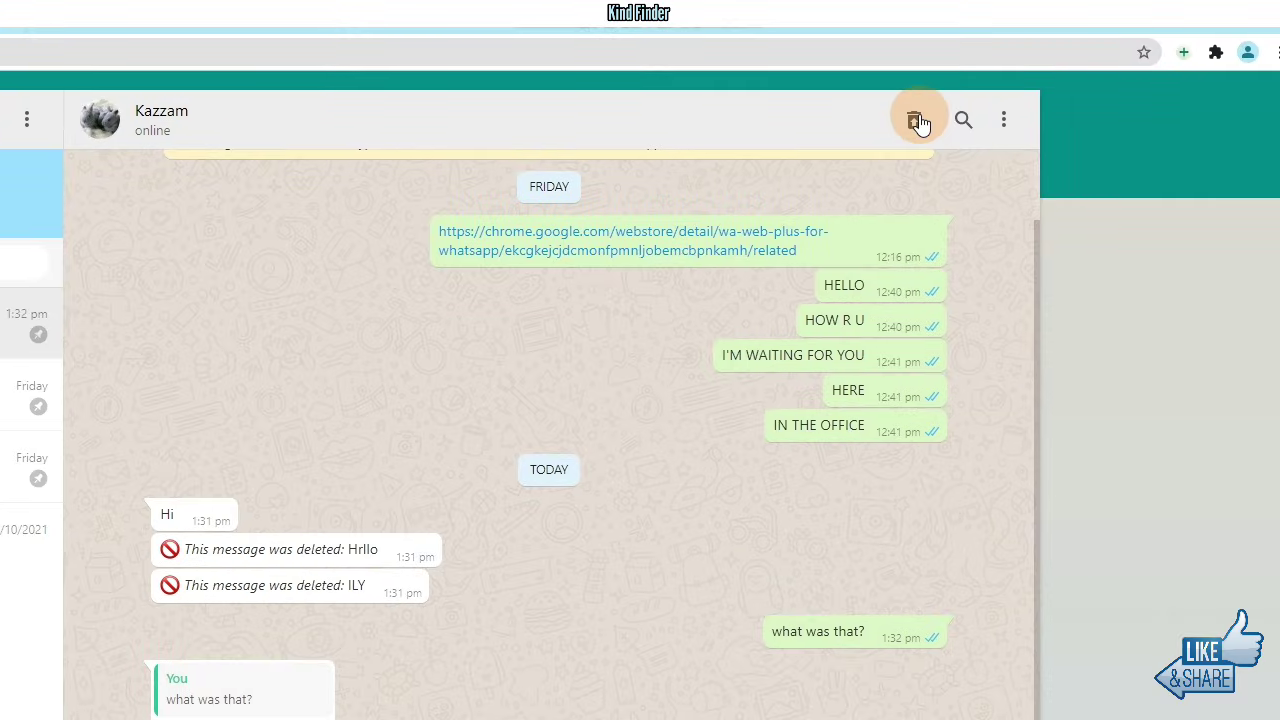
- Restore the chat's newly deleted messages and check the options available for the last deleted message
{"action": "left_click", "coordinate": [920, 122]}
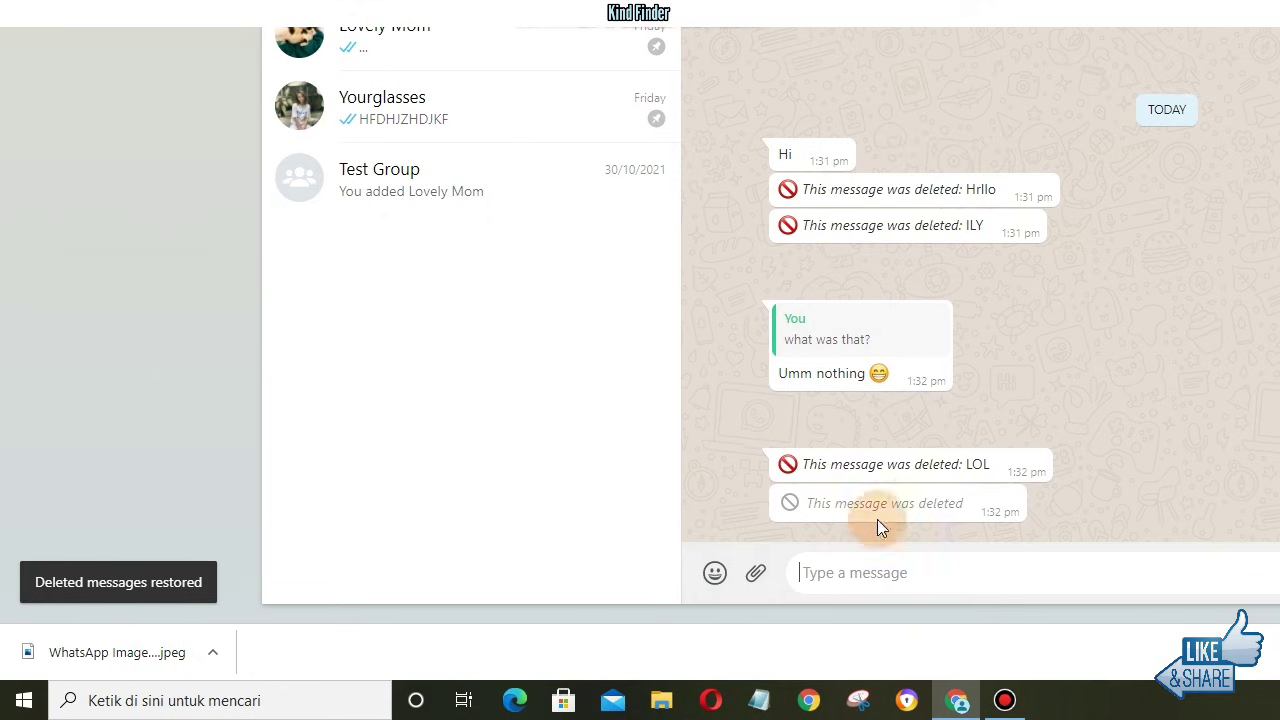
{"action": "mouse_move", "coordinate": [903, 500]}
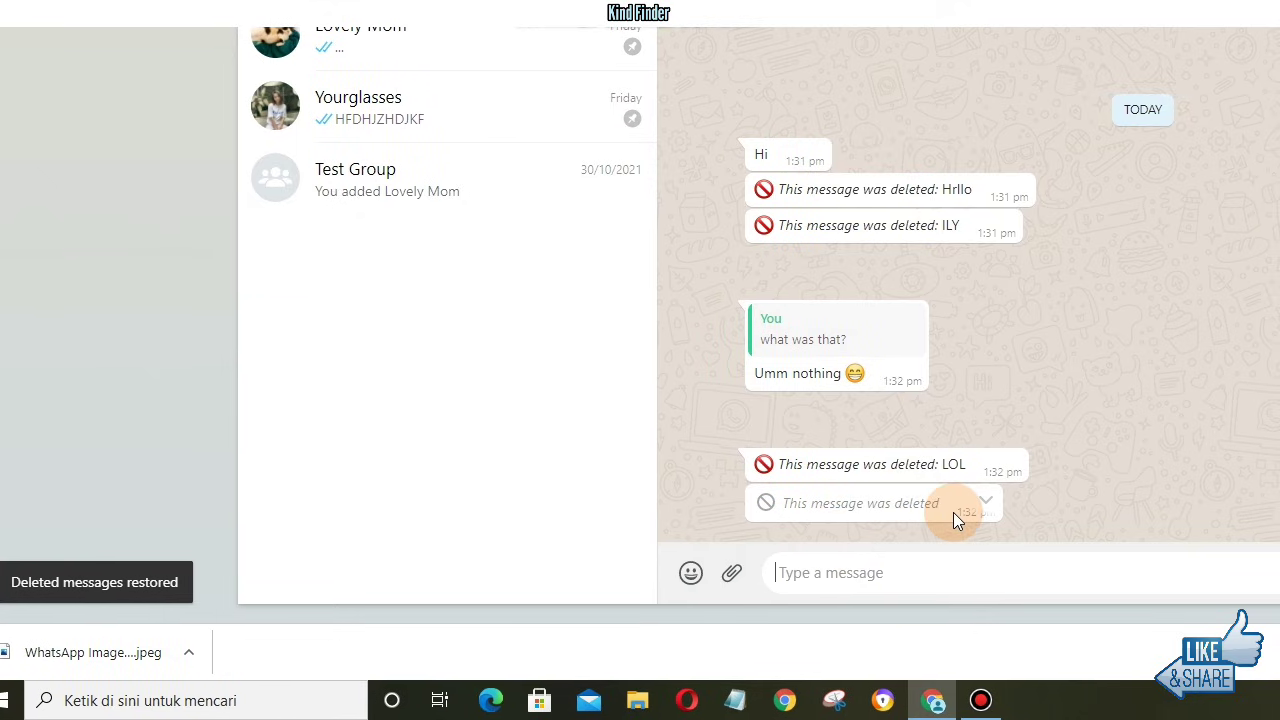
{"action": "left_click", "coordinate": [988, 504]}
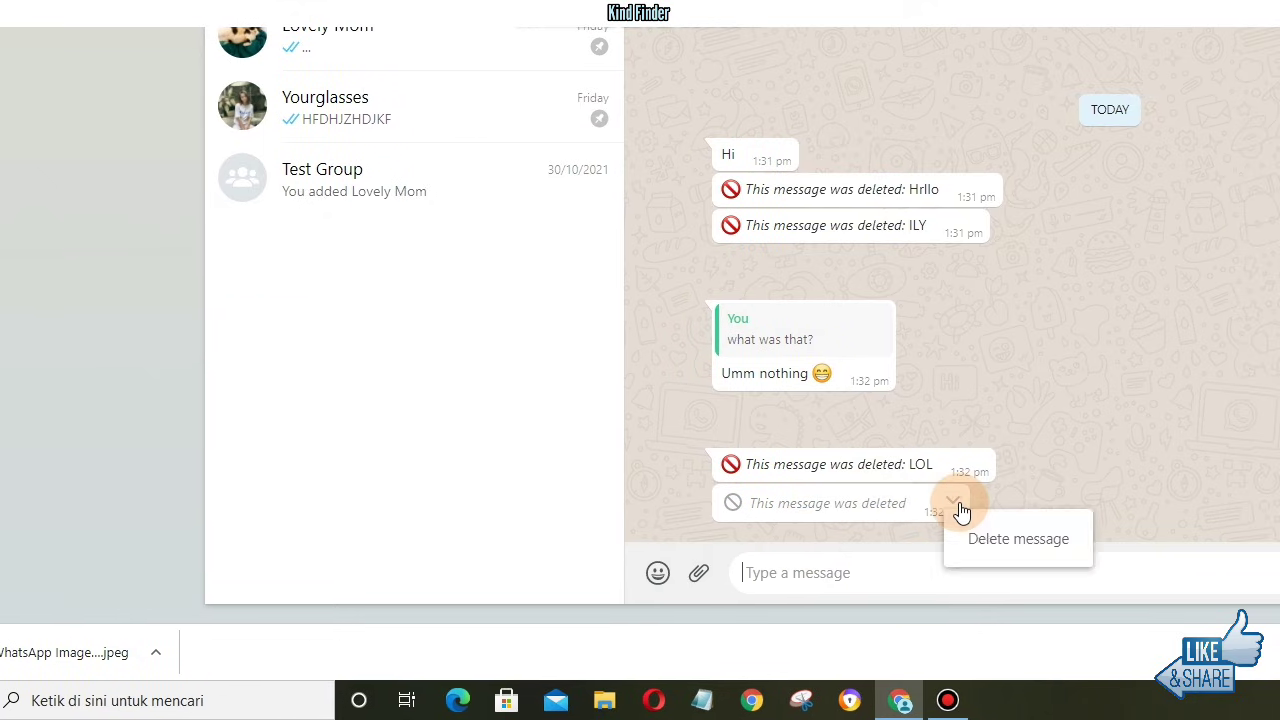
{"action": "left_click", "coordinate": [957, 506]}
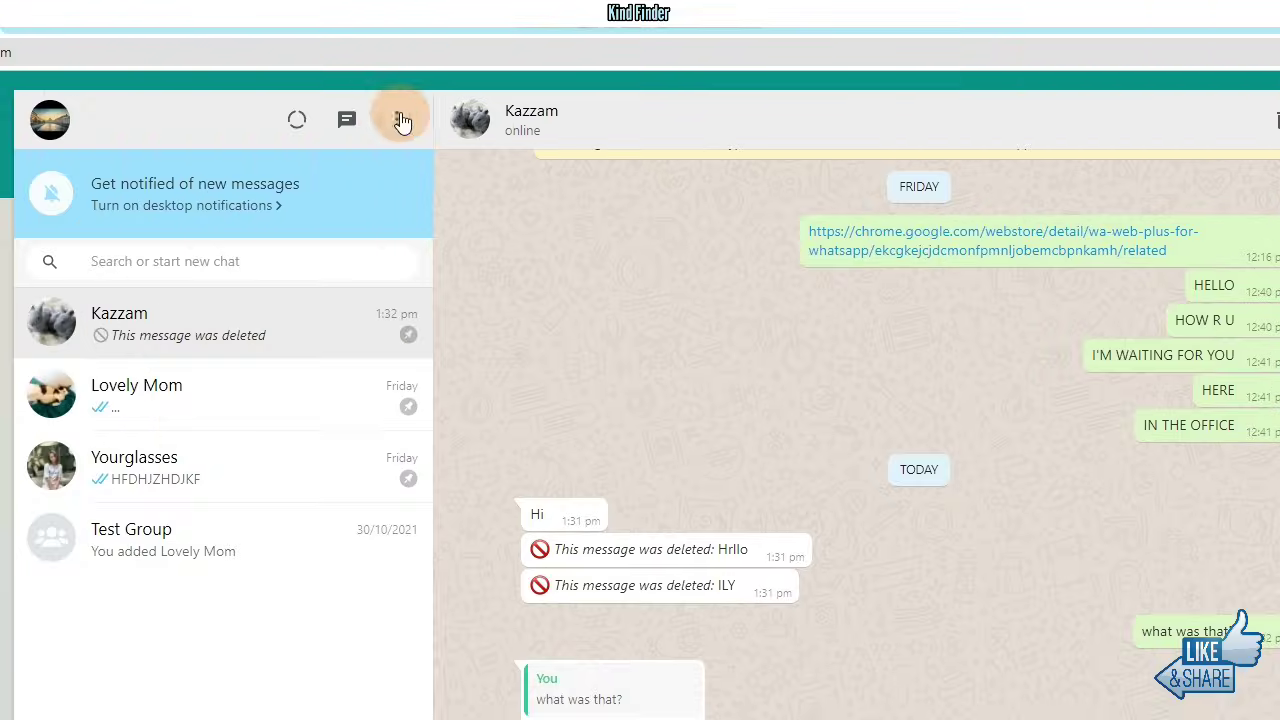
- Log out of WhatsApp Web and unpin the WA Web Plus for WhatsApp extension
{"action": "left_click", "coordinate": [401, 120]}
{"action": "left_click", "coordinate": [245, 332]}
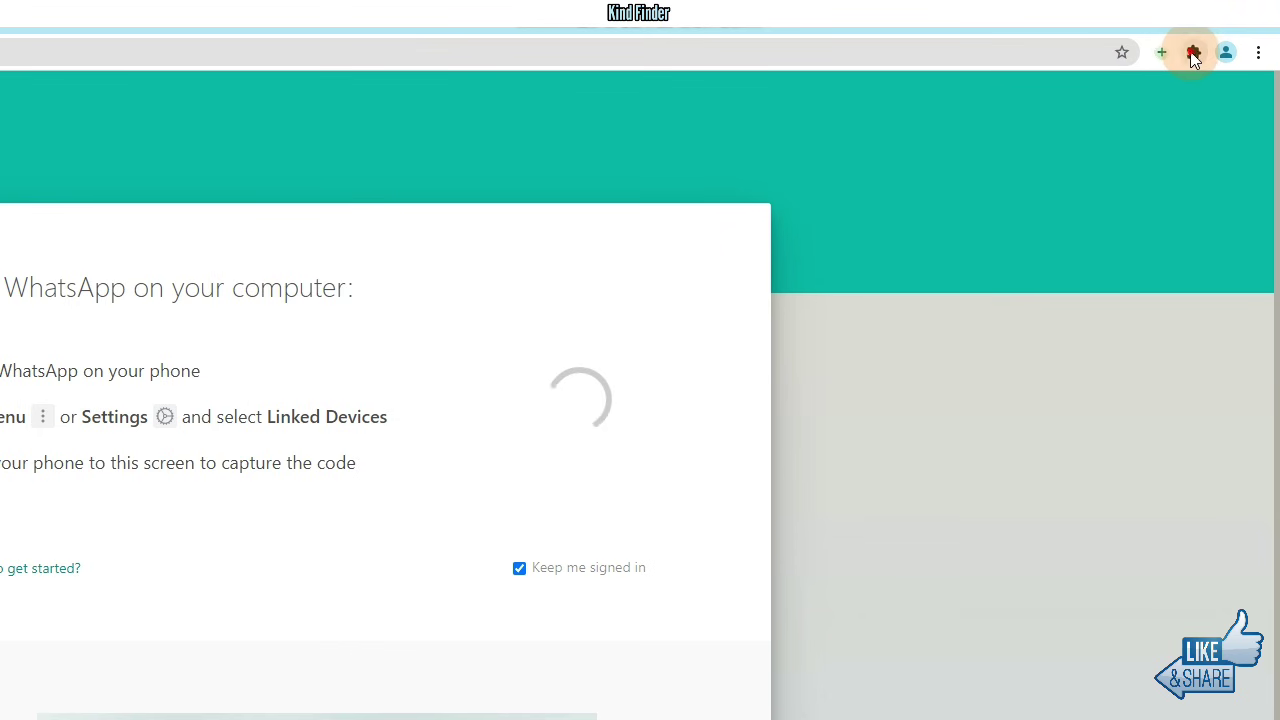
{"action": "left_click", "coordinate": [1194, 52]}
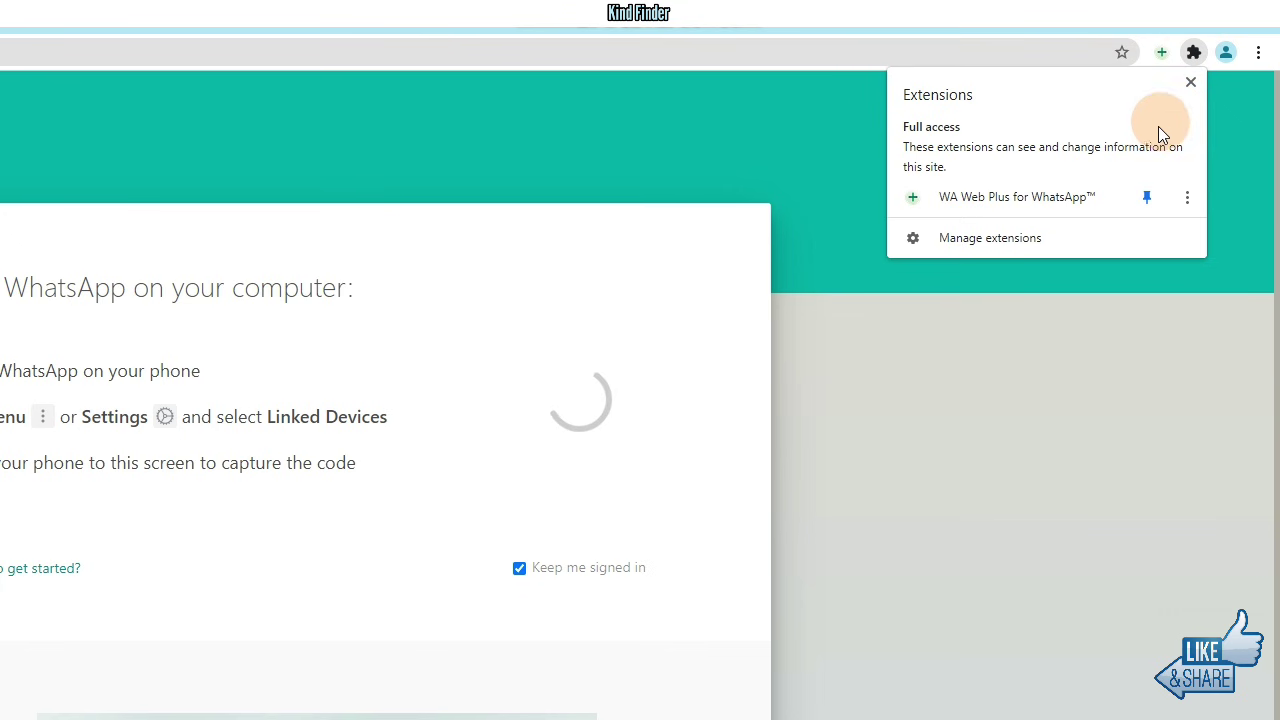
{"action": "left_click", "coordinate": [1148, 197]}
{"action": "left_click", "coordinate": [1192, 50]}
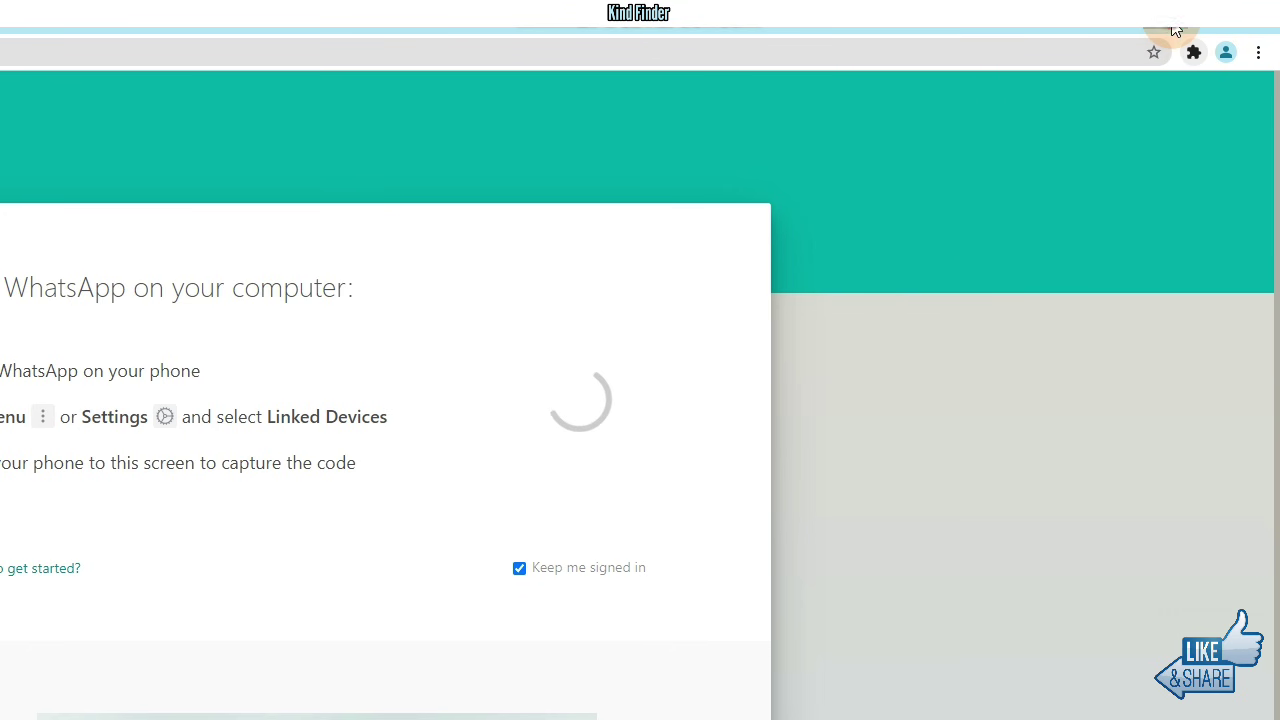